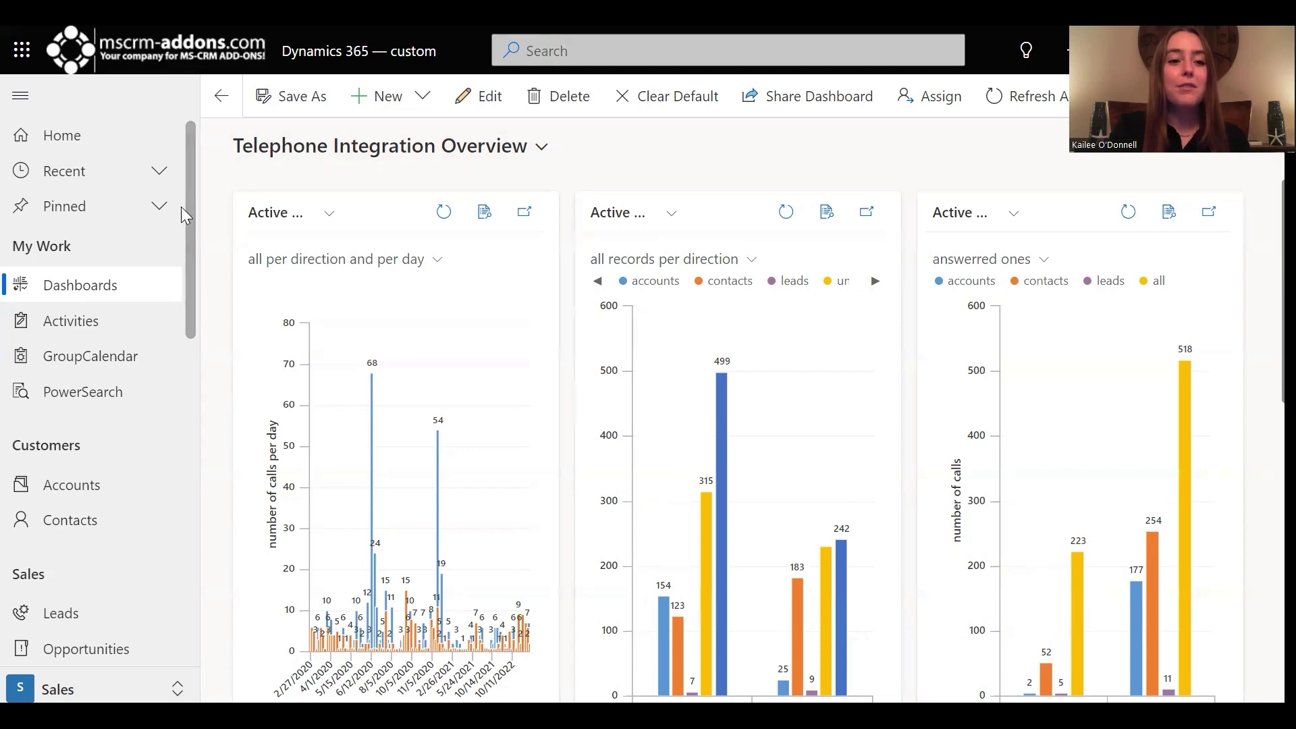
- Open the Implementation of All MSCRM-ADDONS Products quote and launch Create Document
scroll(183, 207, down, 2)
scroll(188, 317, down, 3)
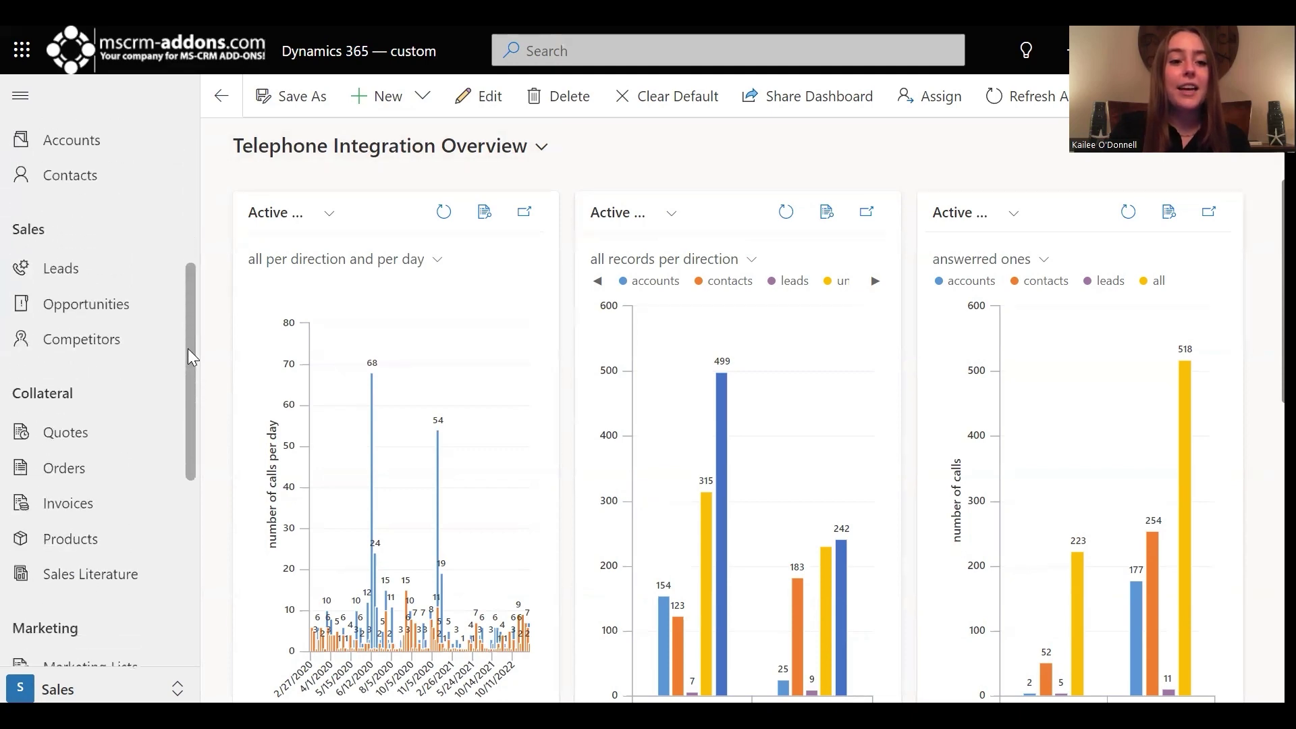
click(50, 442)
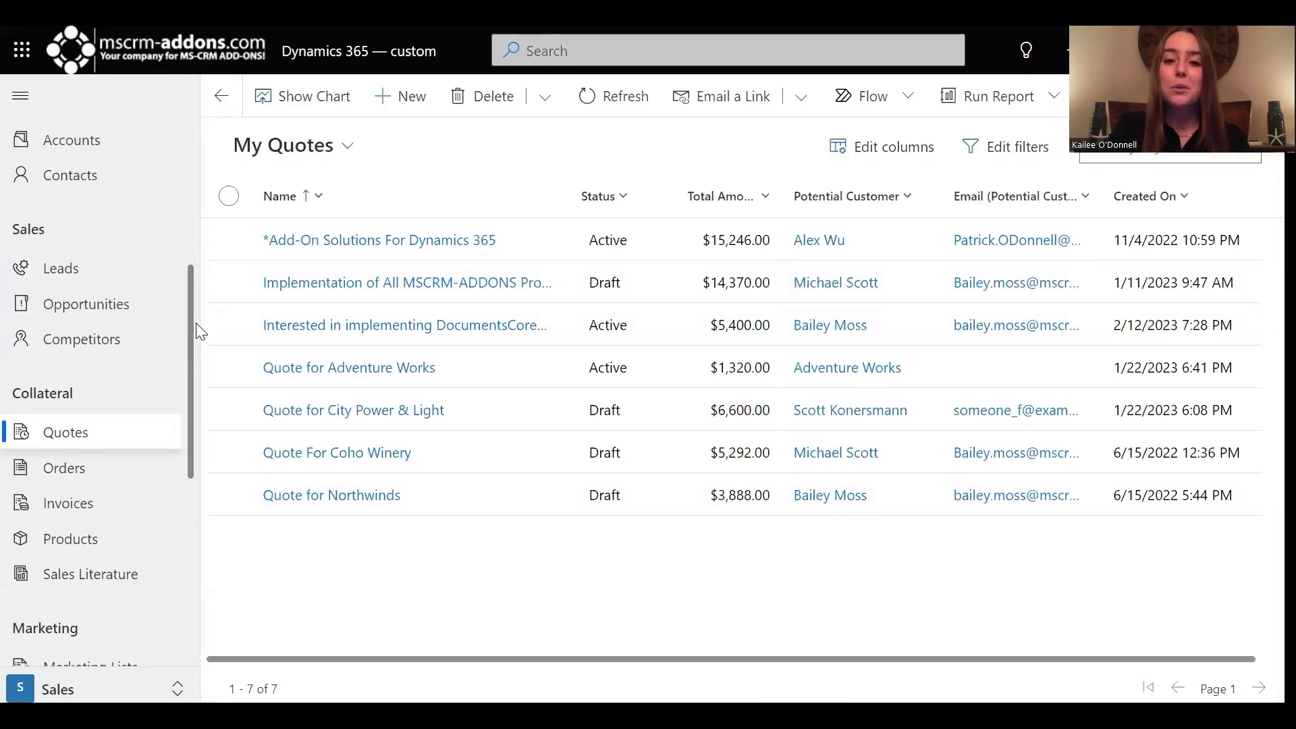
click(347, 281)
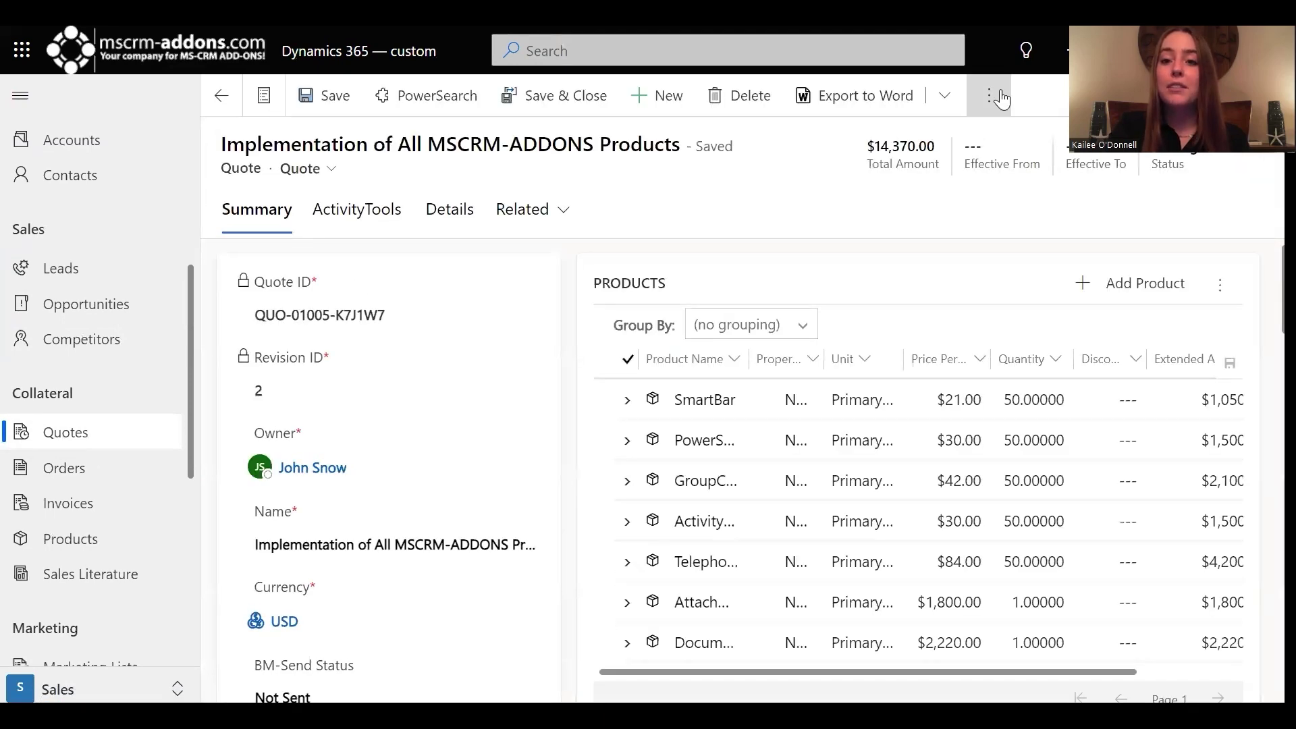
click(988, 95)
click(997, 149)
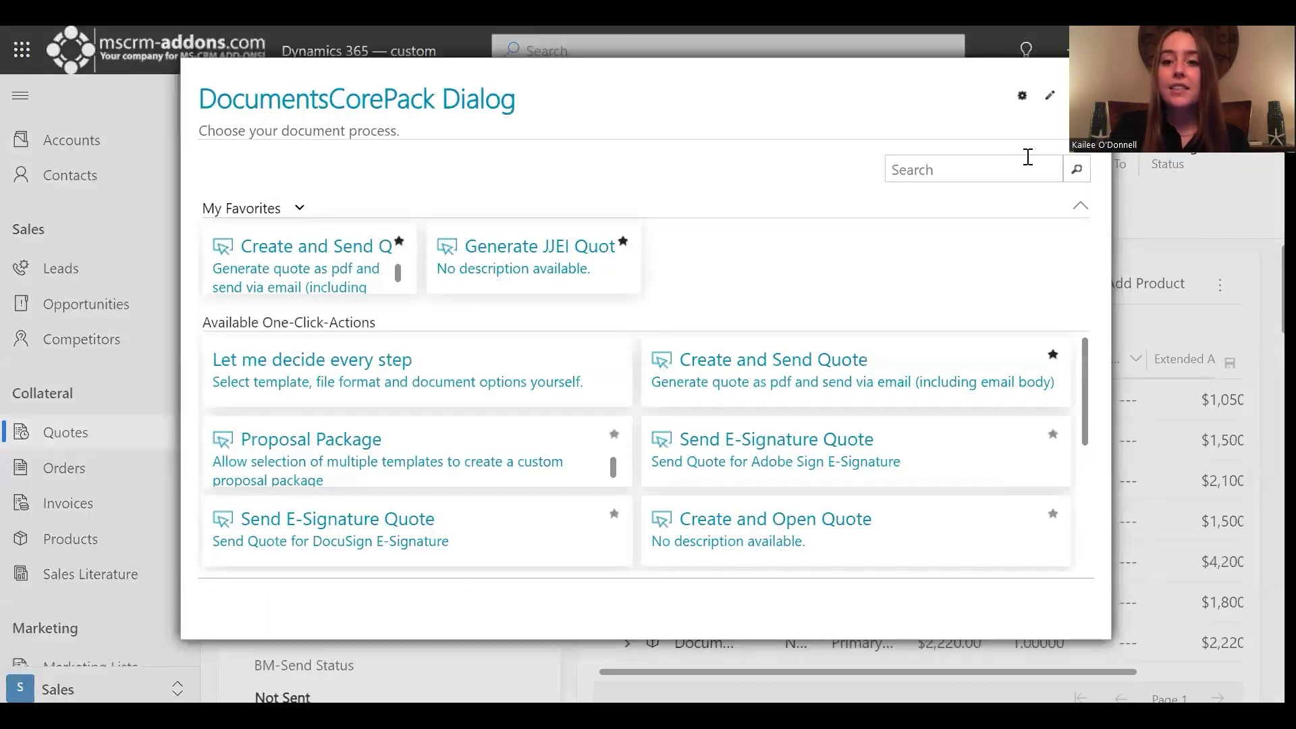
- Open the OCA Quote with Display Rules settings and view its Display Rules
click(1054, 98)
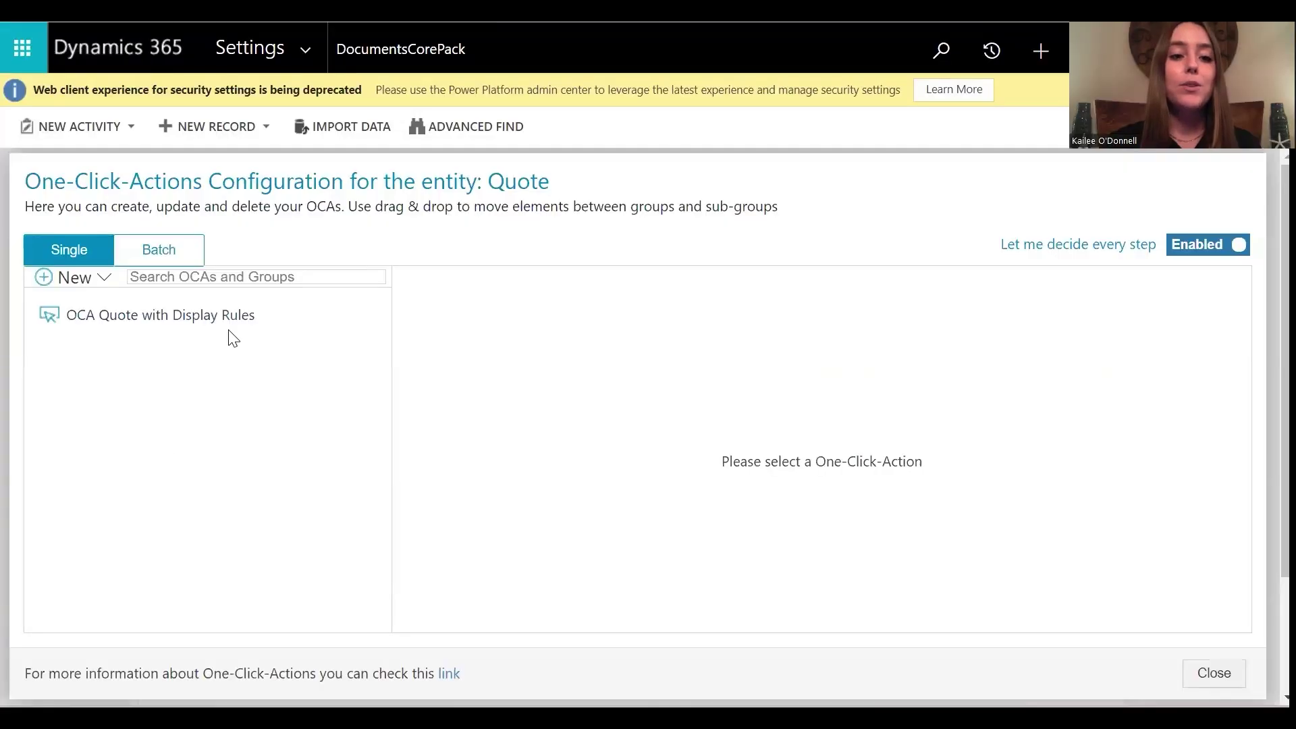
click(191, 320)
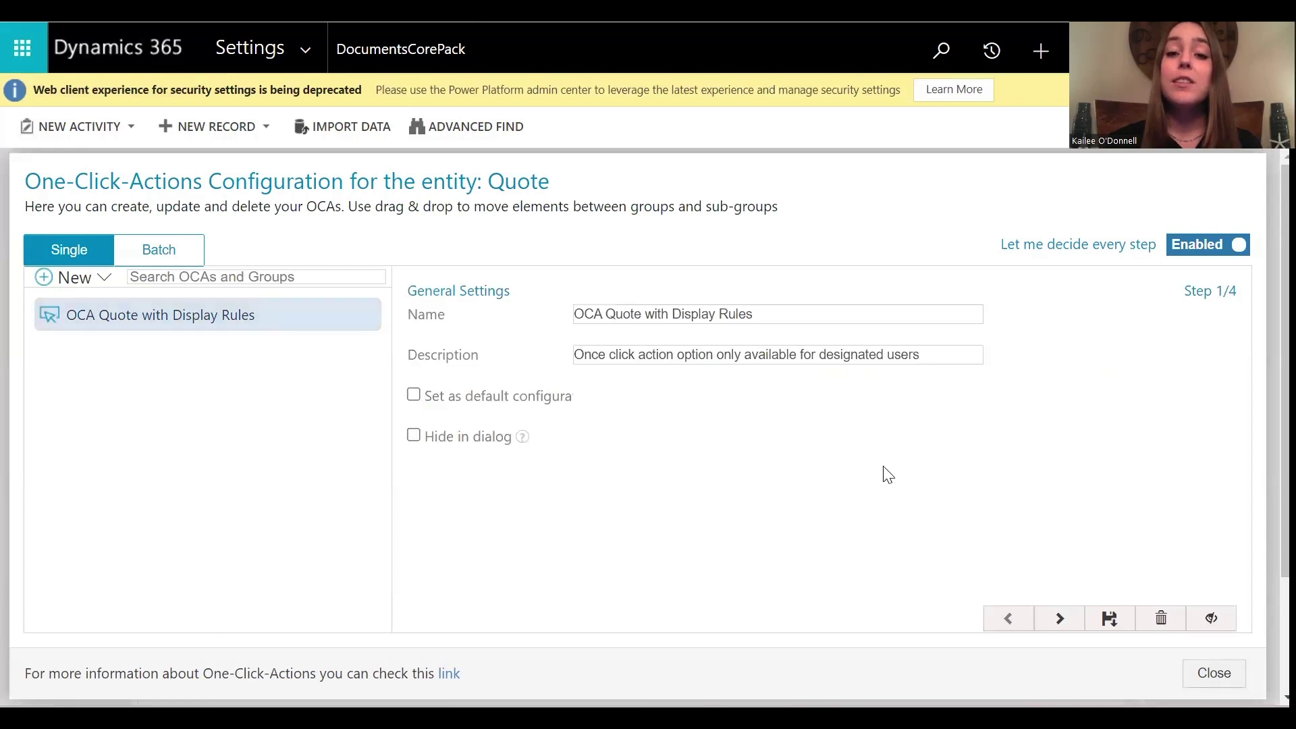
click(1216, 626)
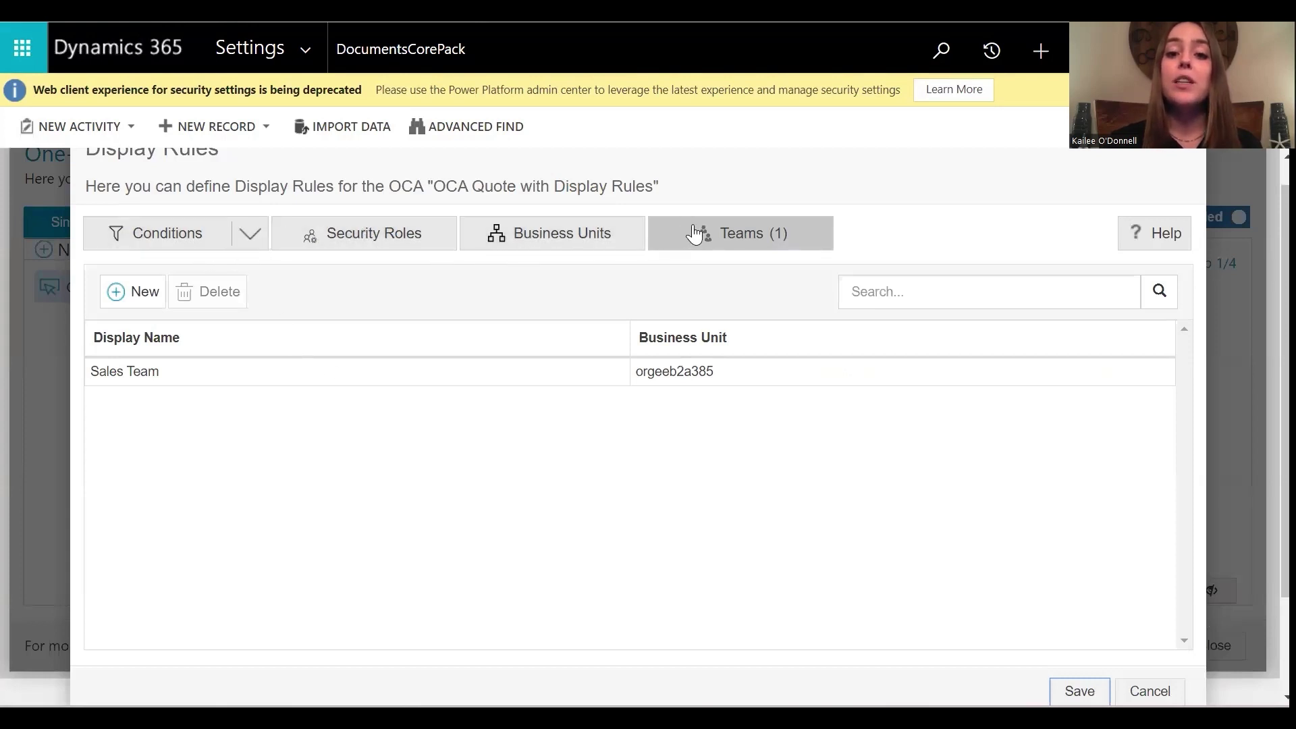
click(251, 234)
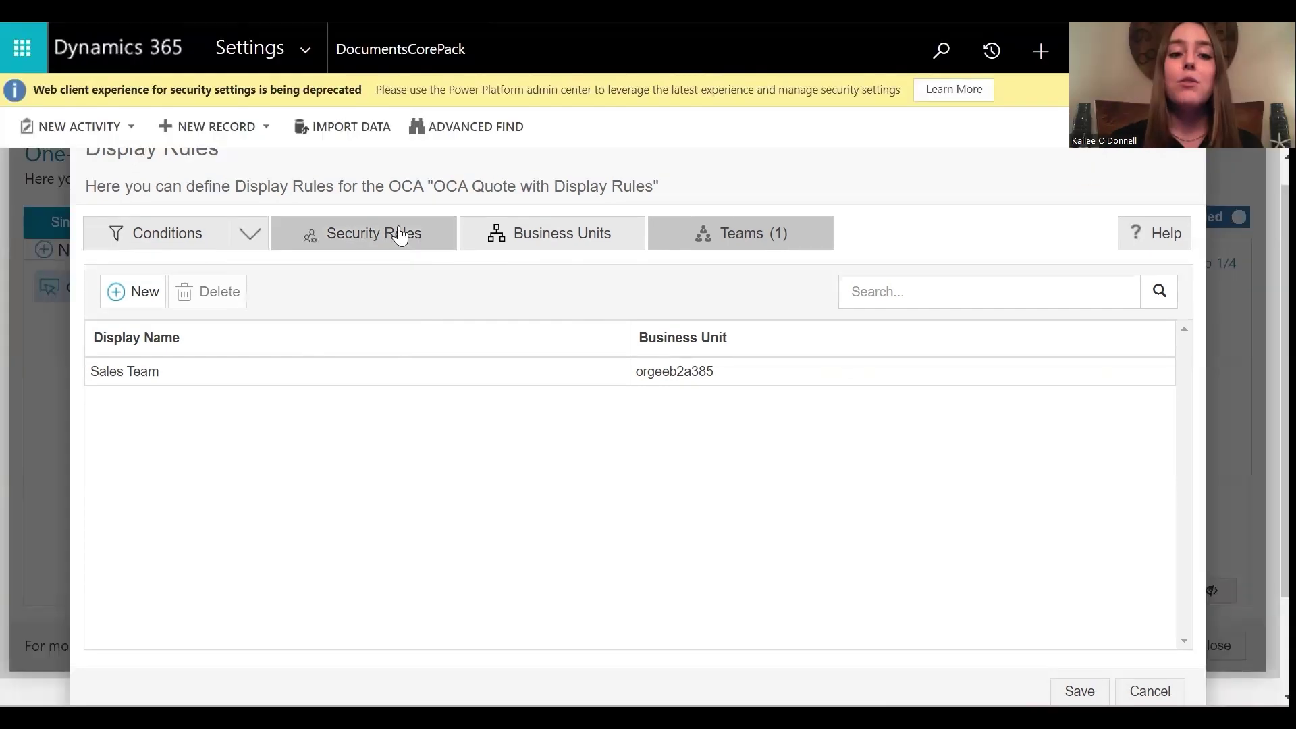
- Review the Security Roles, Business Units and Teams rules, opening the Sales Team record
click(400, 234)
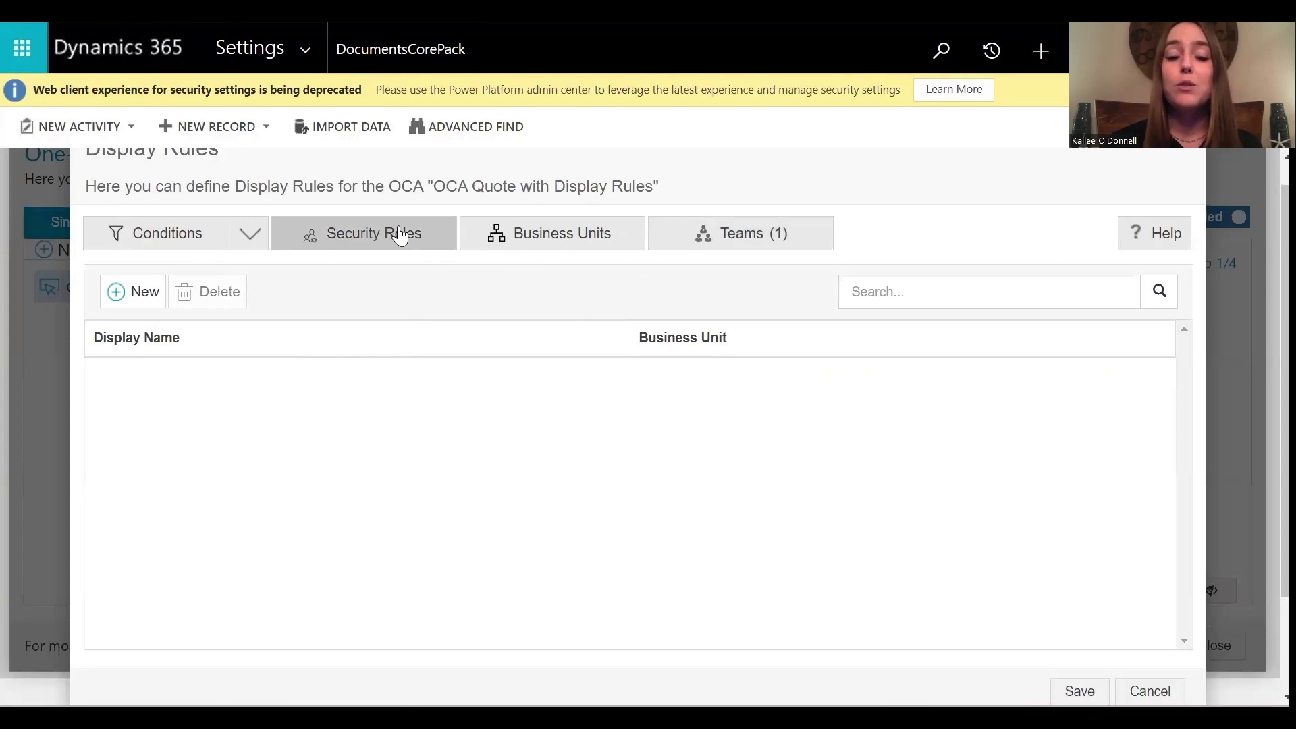
click(504, 235)
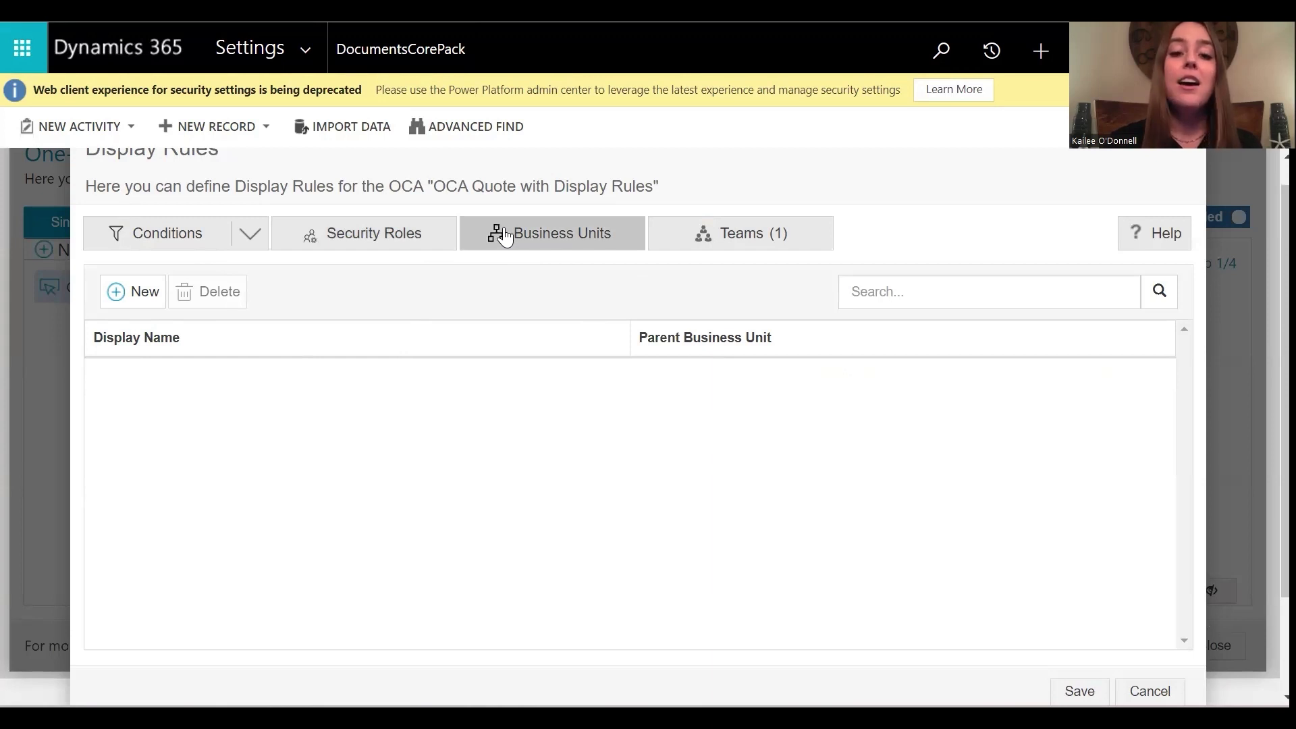
click(727, 242)
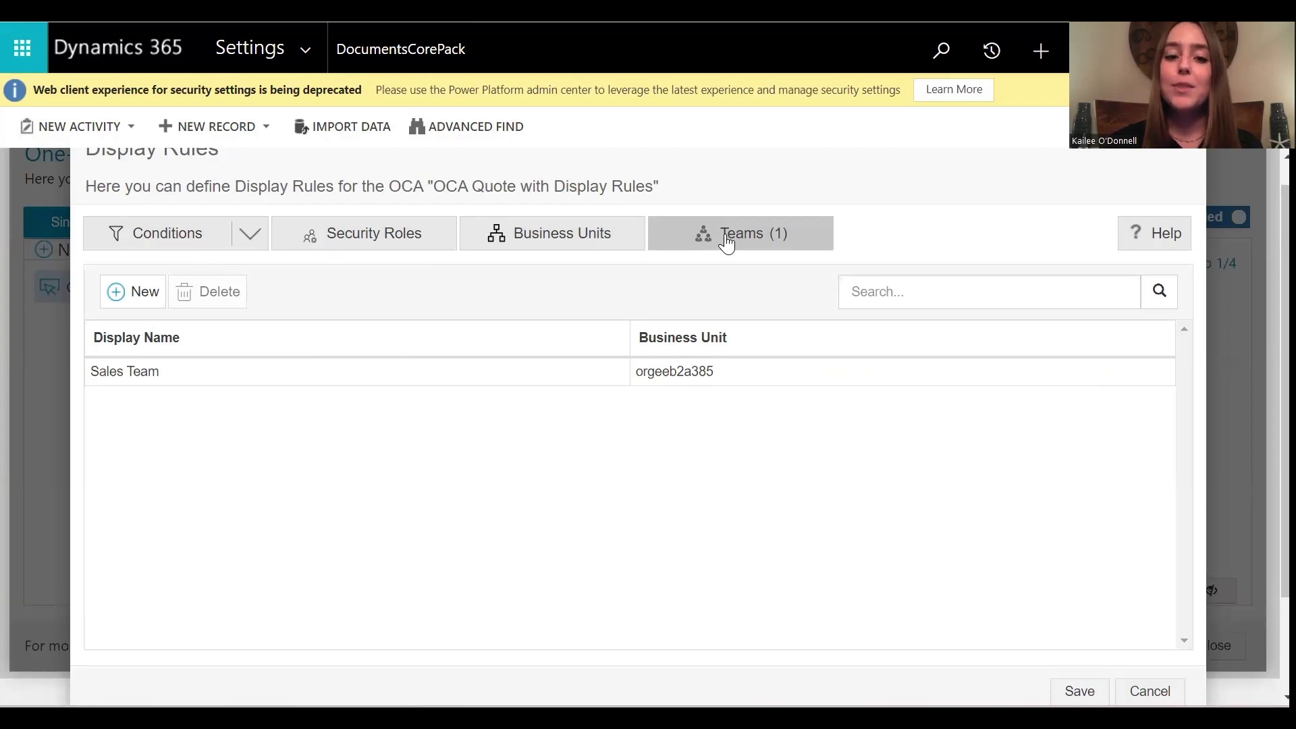
click(134, 380)
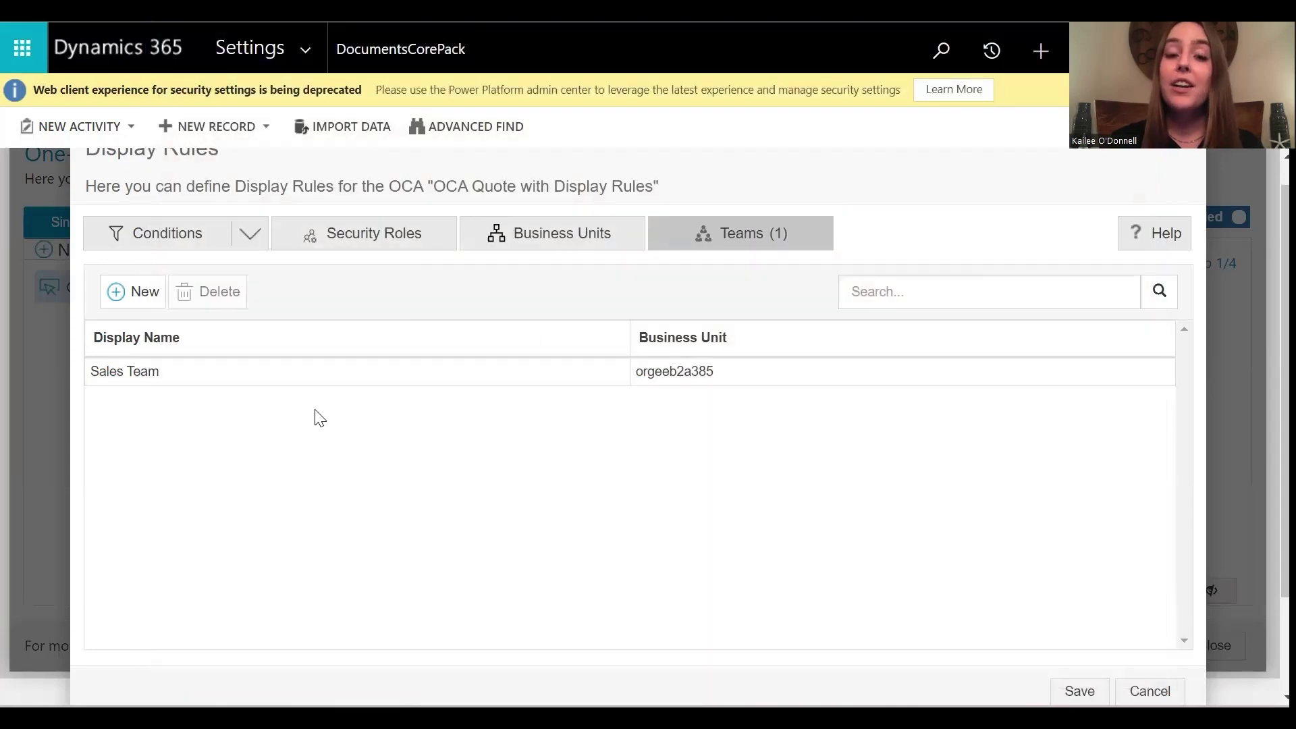
- Add a new team row, discard it empty, and save the display rules
click(128, 292)
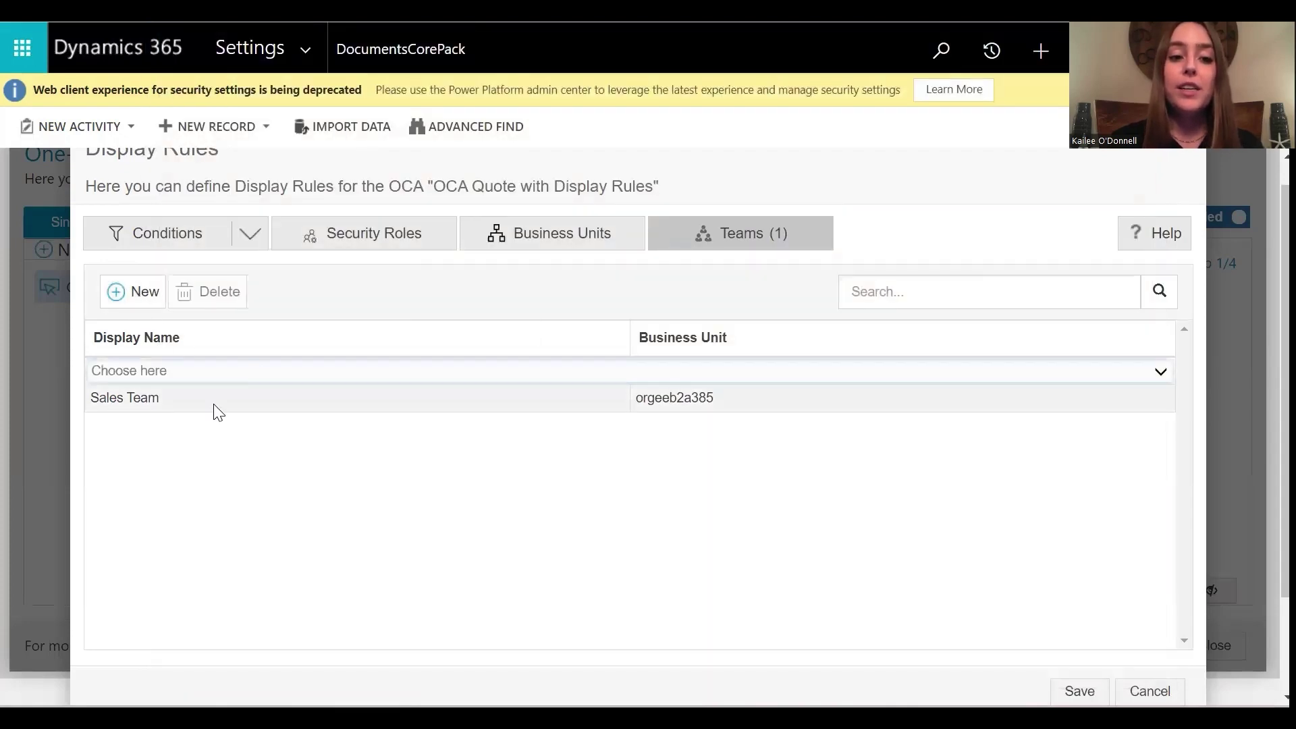
click(1161, 376)
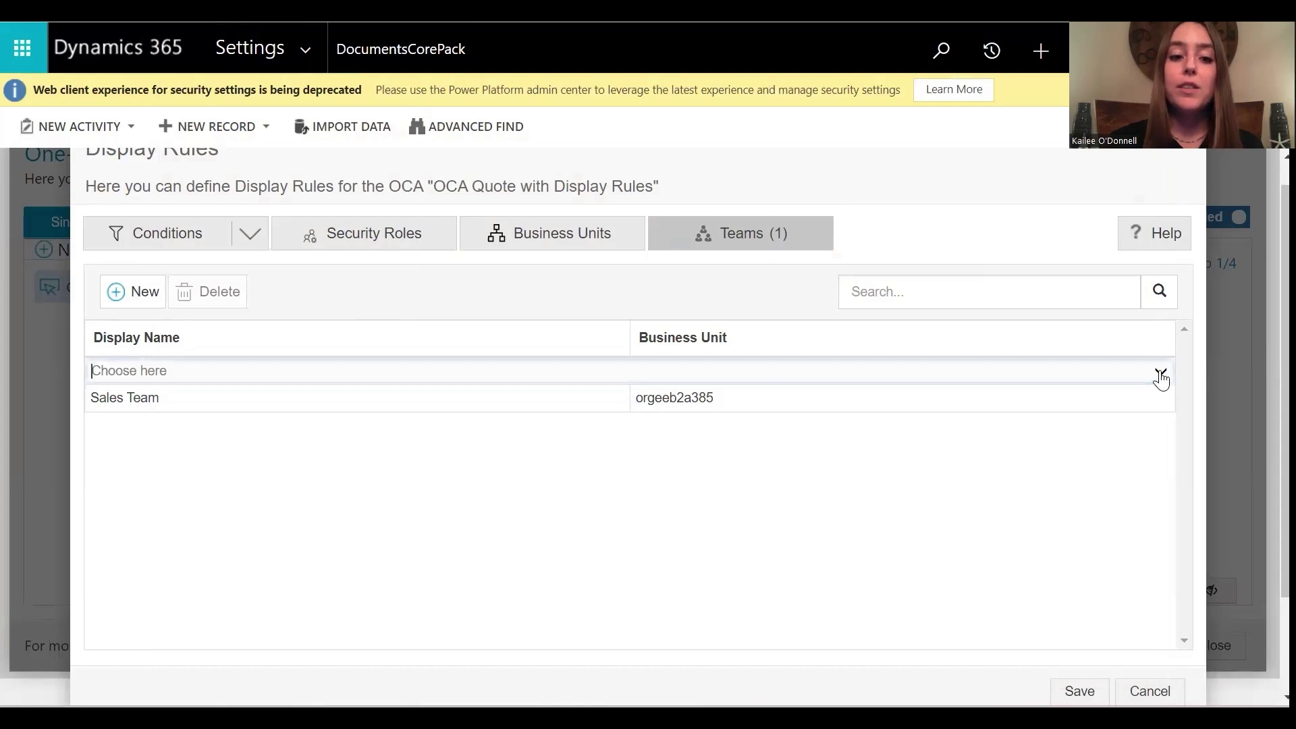
click(861, 519)
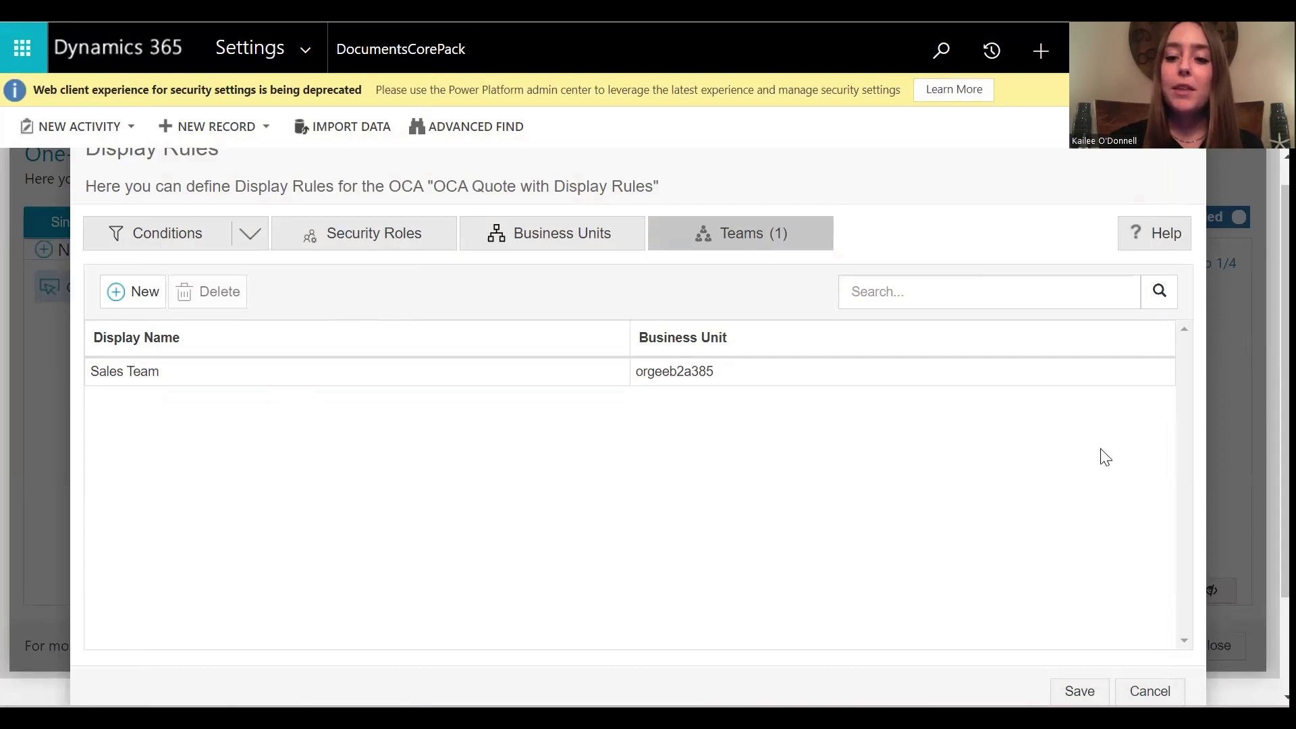
click(1080, 690)
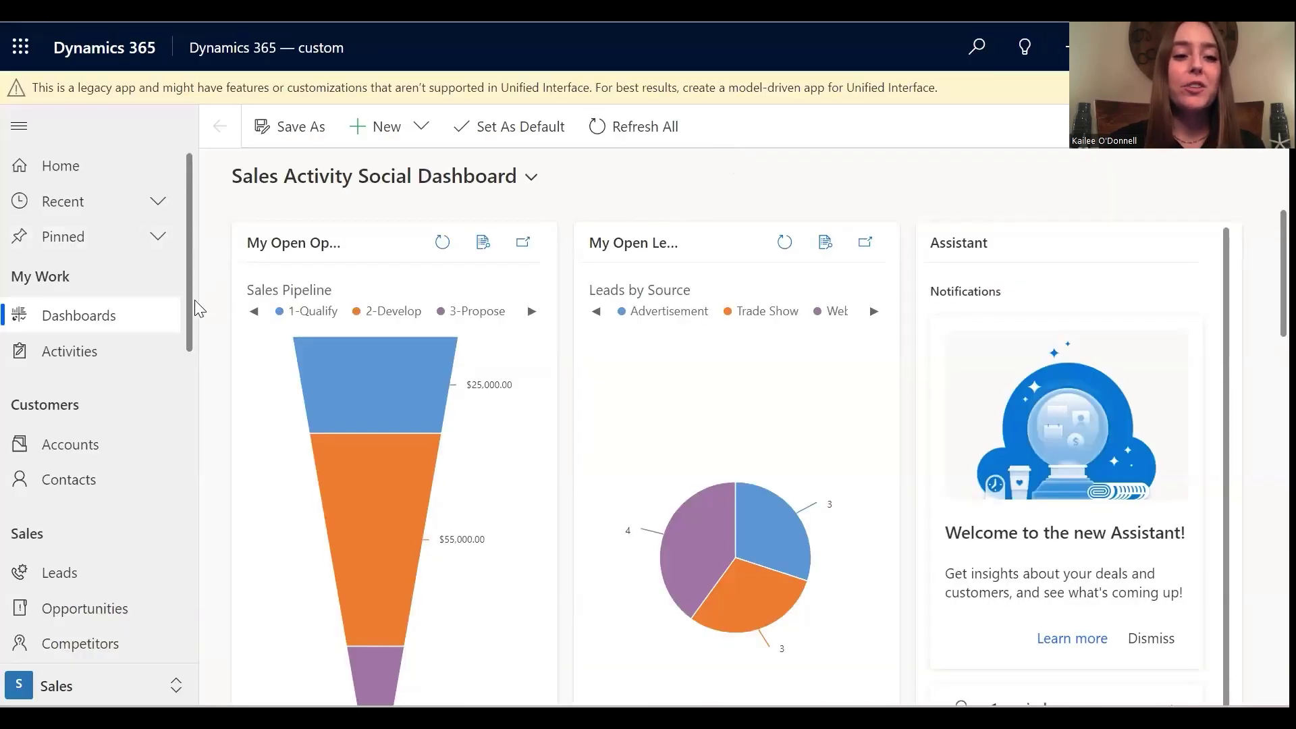
- Switch the Quotes list to the All Quotes view and open MSCRM-ADDONS Quote 1
scroll(179, 355, down, 1)
scroll(169, 388, down, 3)
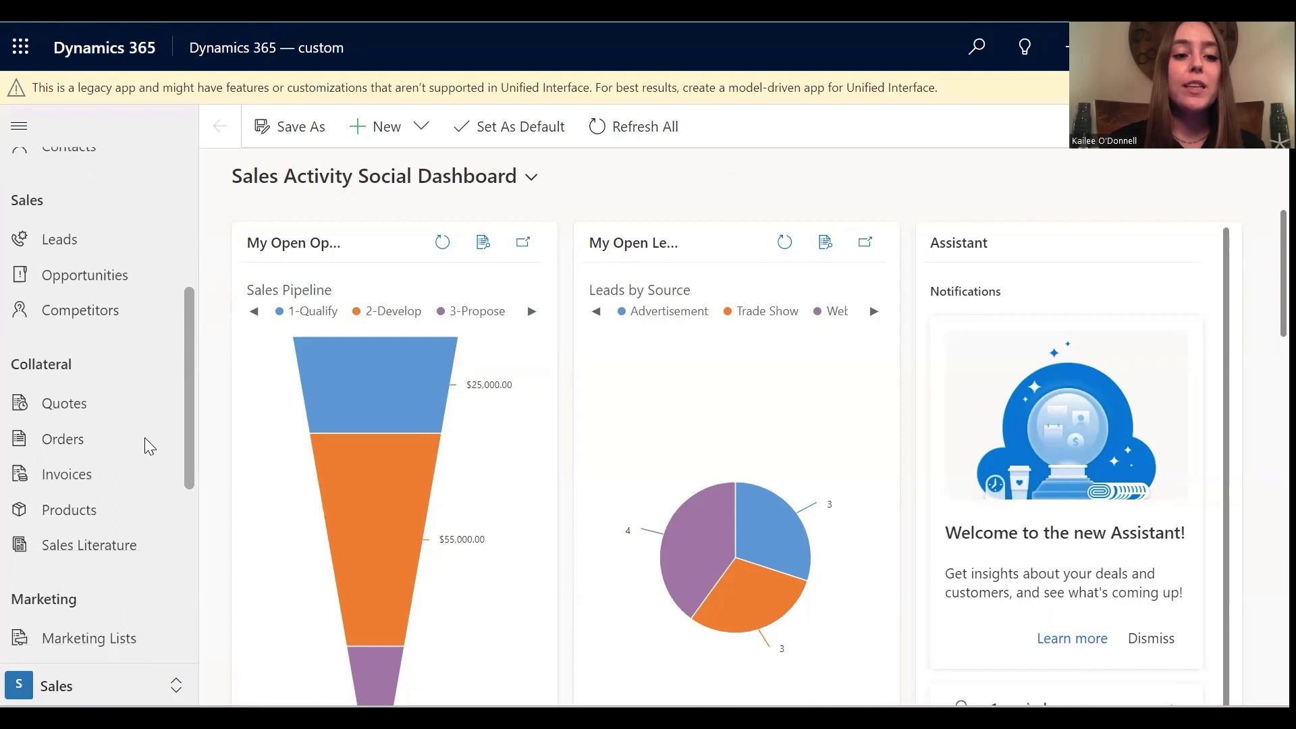
click(107, 405)
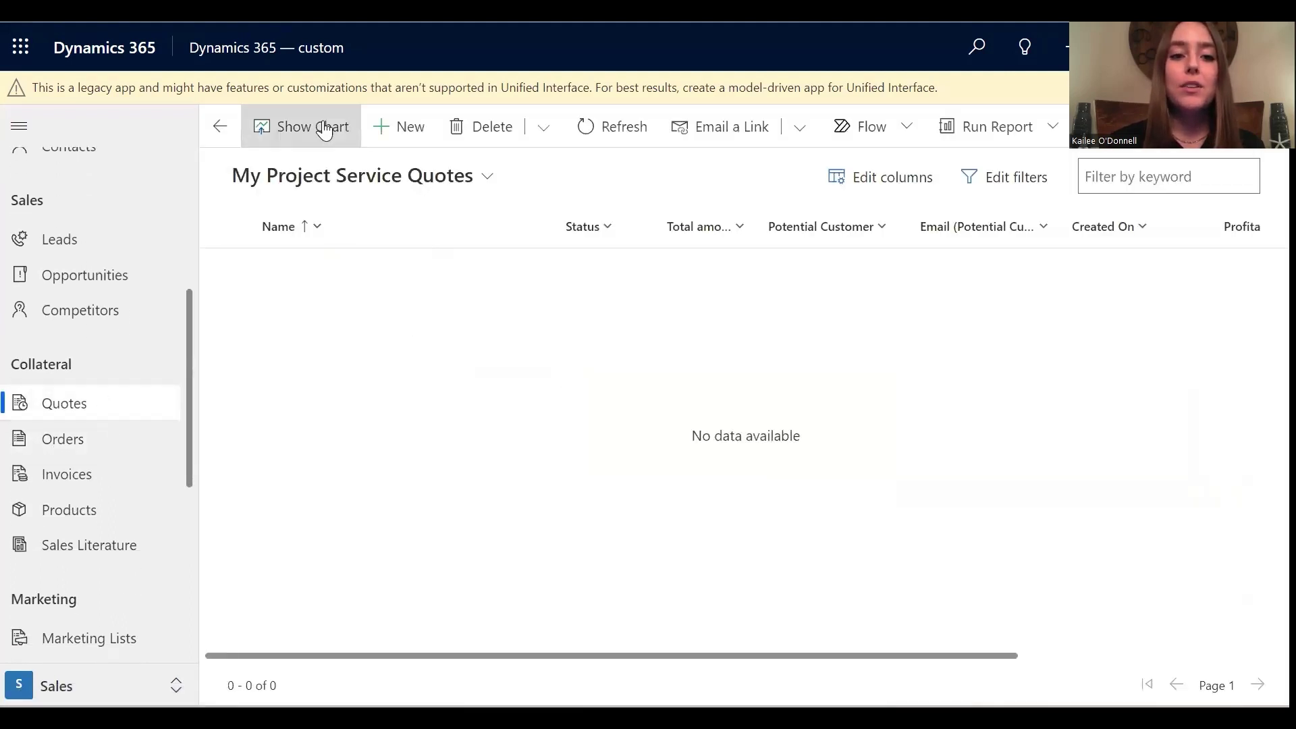
click(402, 180)
click(584, 220)
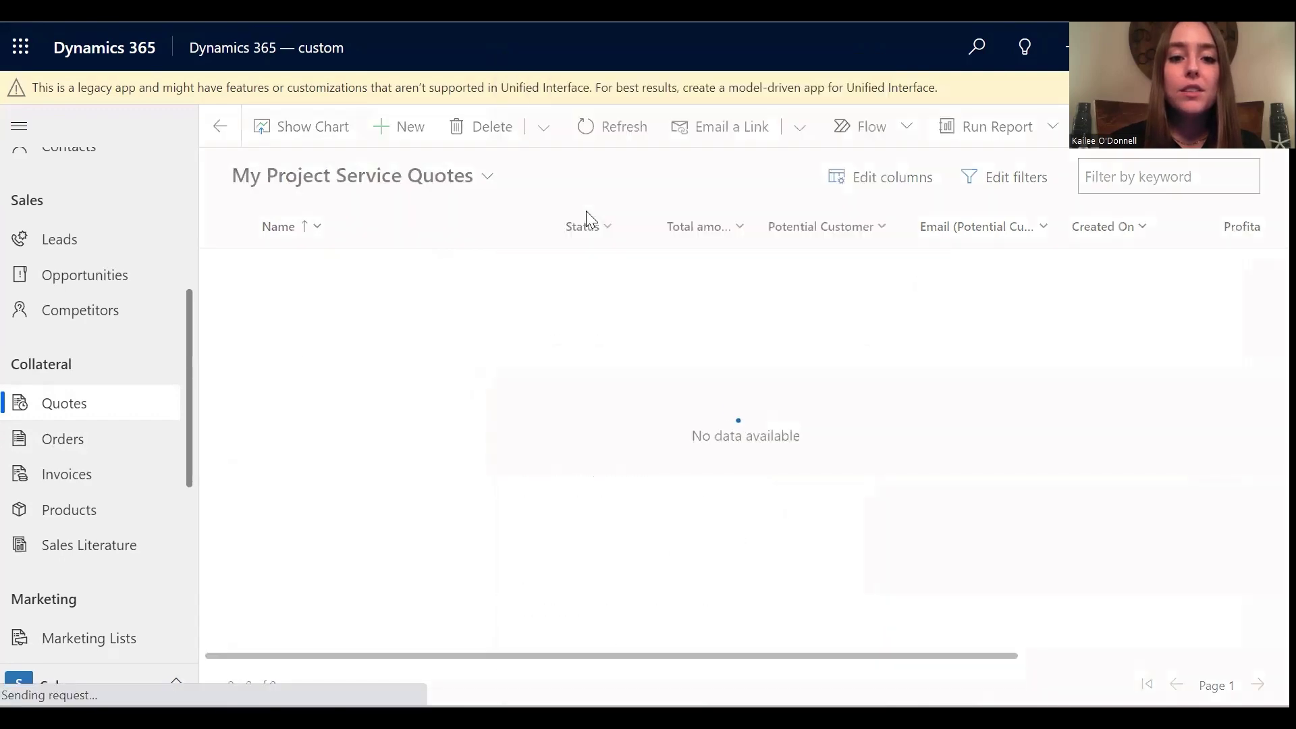
click(301, 271)
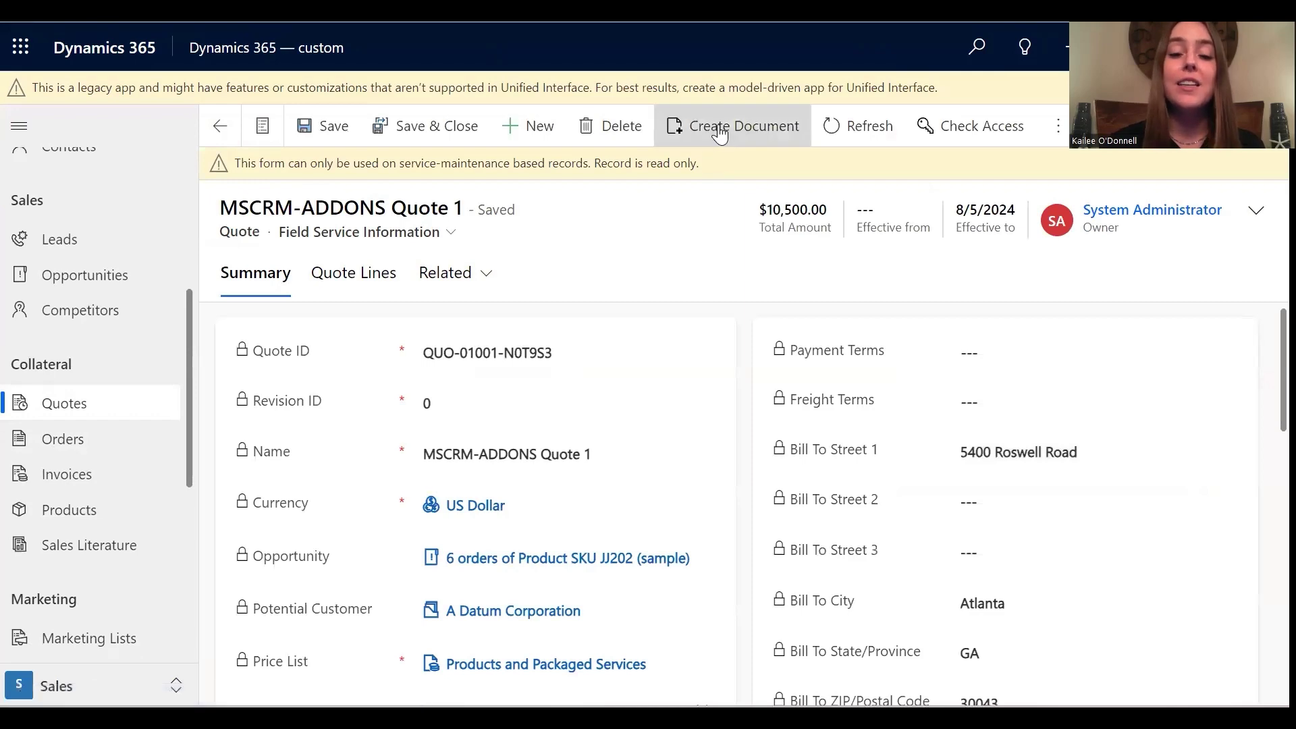
click(721, 133)
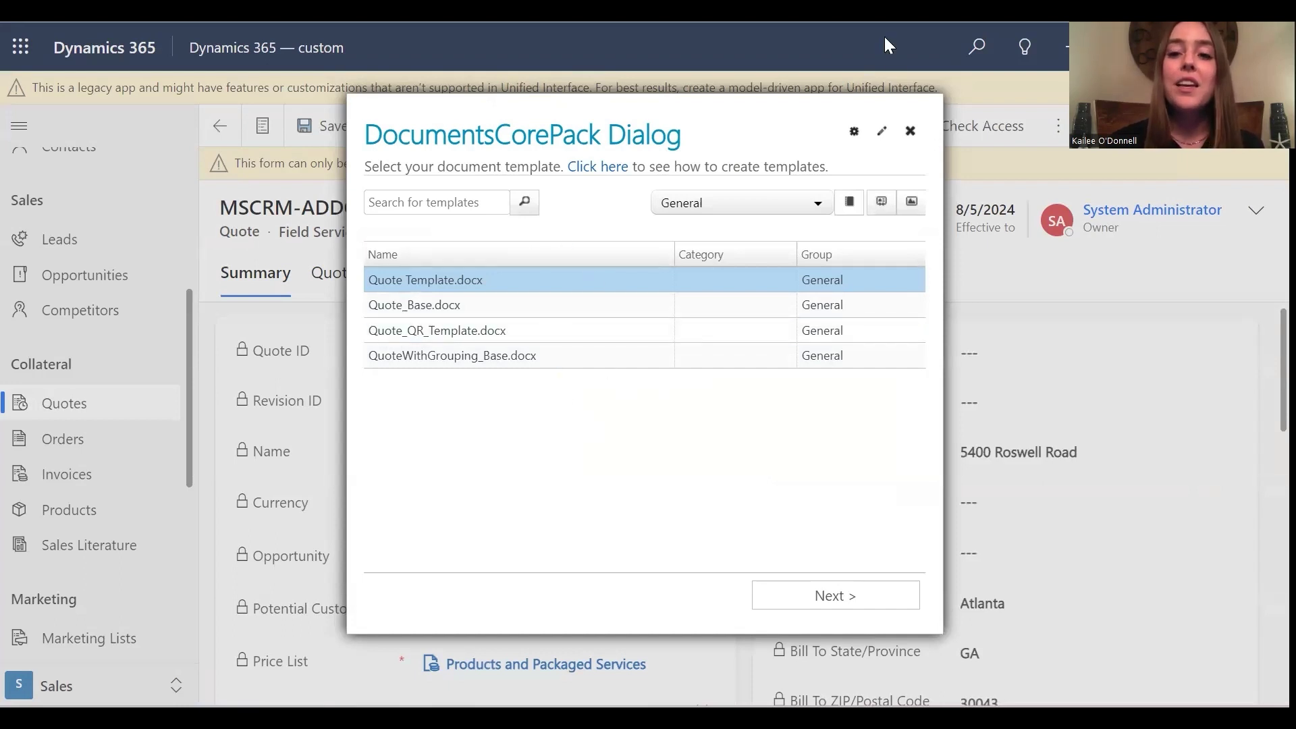
click(910, 131)
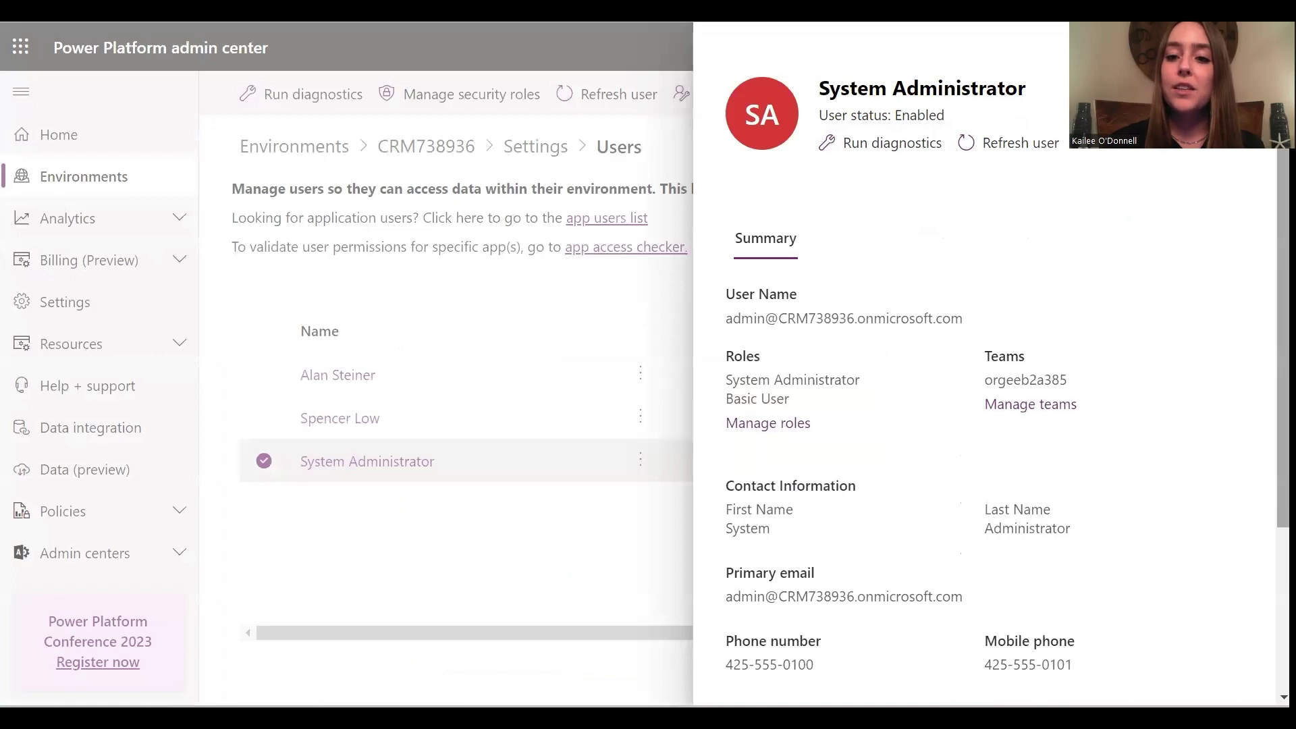
- Join the System Administrator user to Sales Team through Manage teams
click(1030, 405)
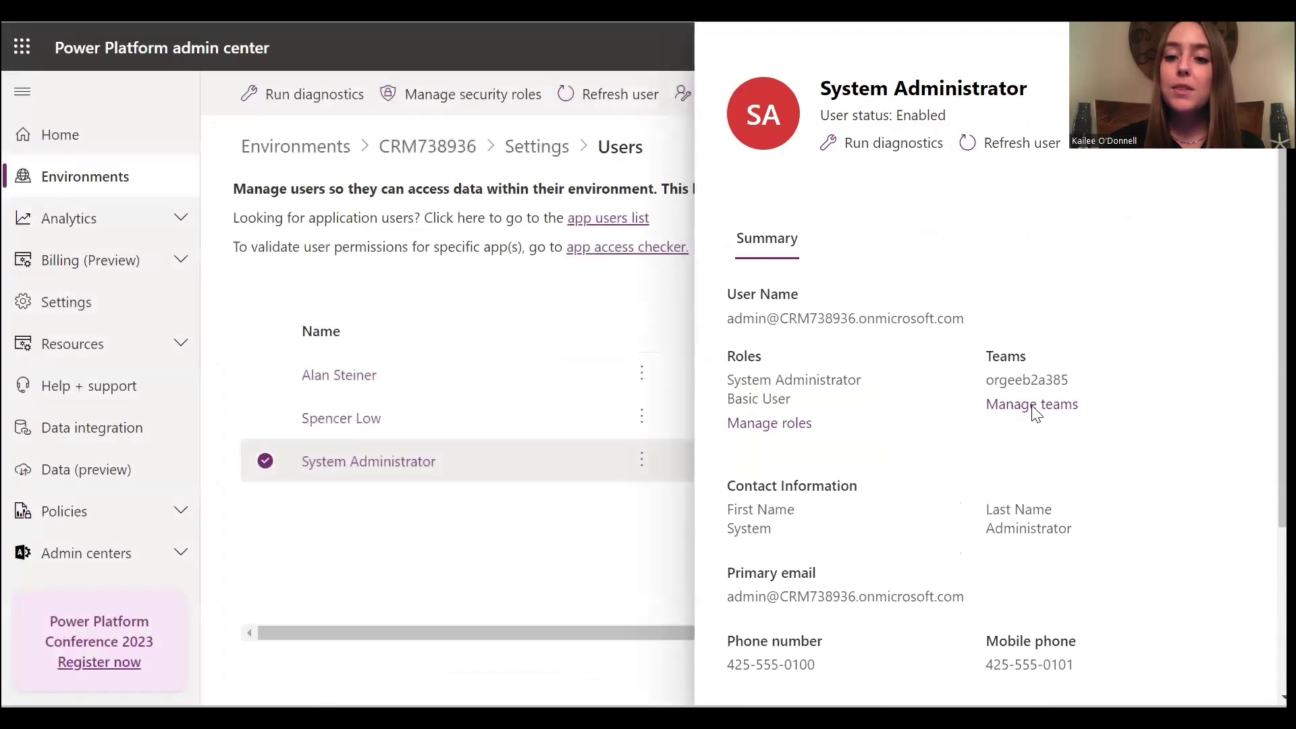
click(869, 90)
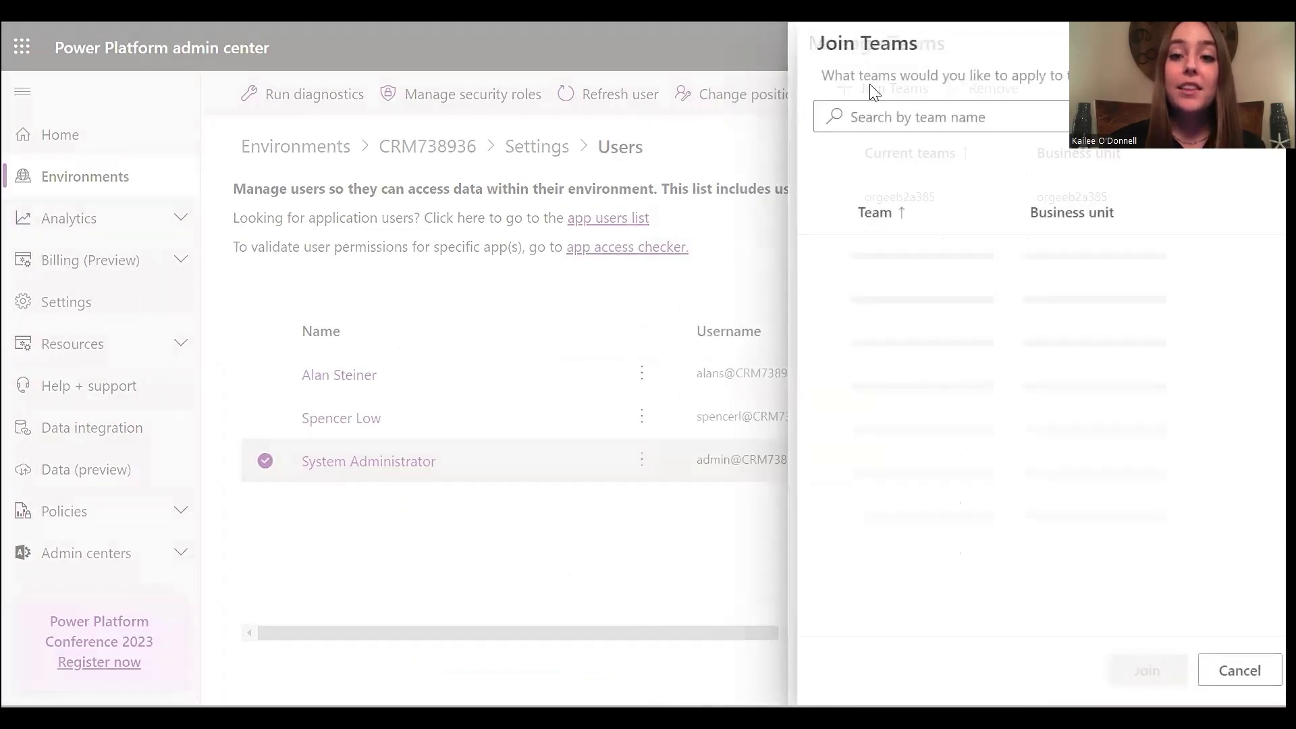
click(812, 256)
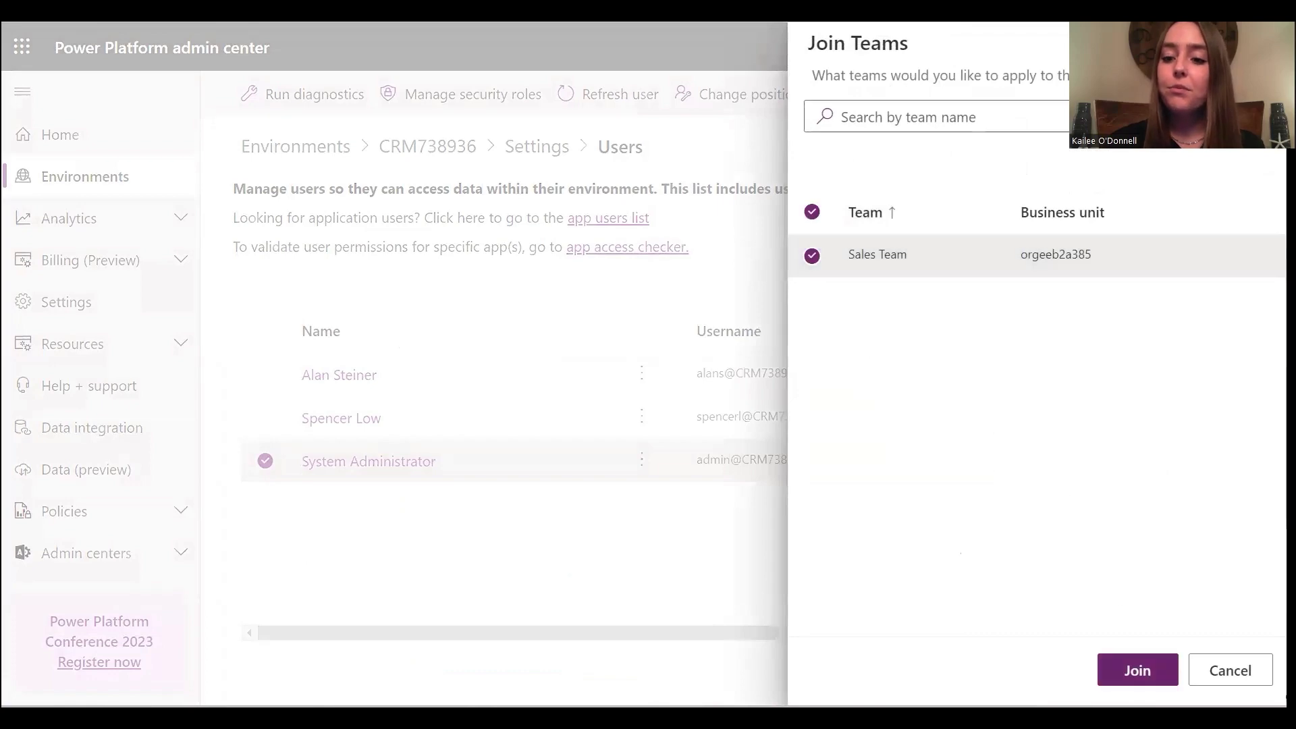
click(1134, 671)
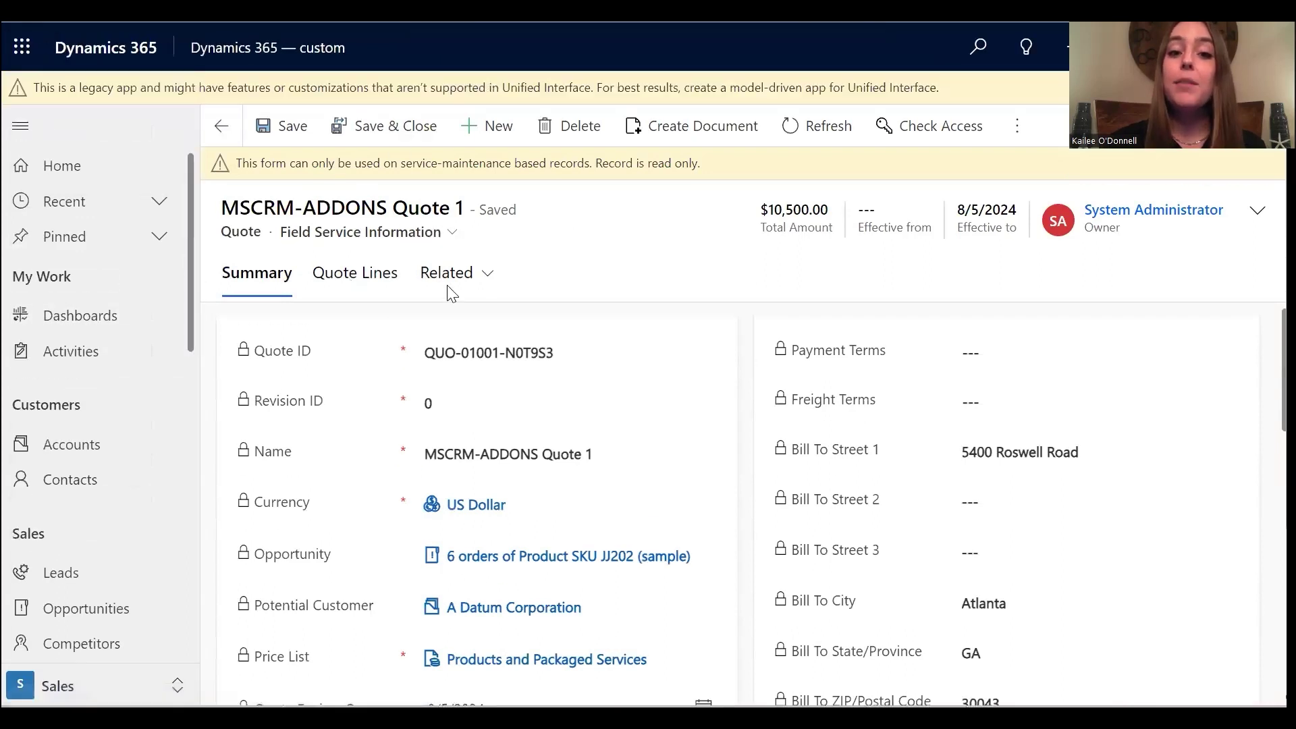
click(710, 124)
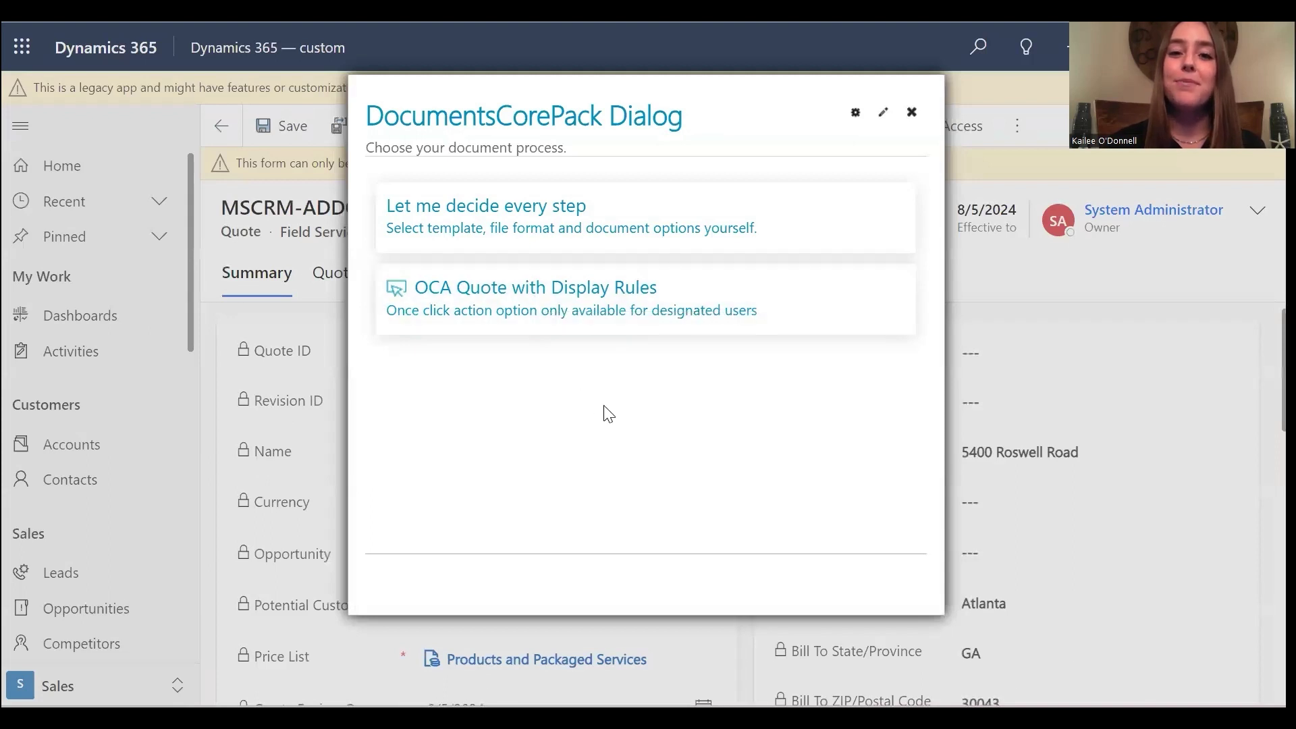
click(912, 113)
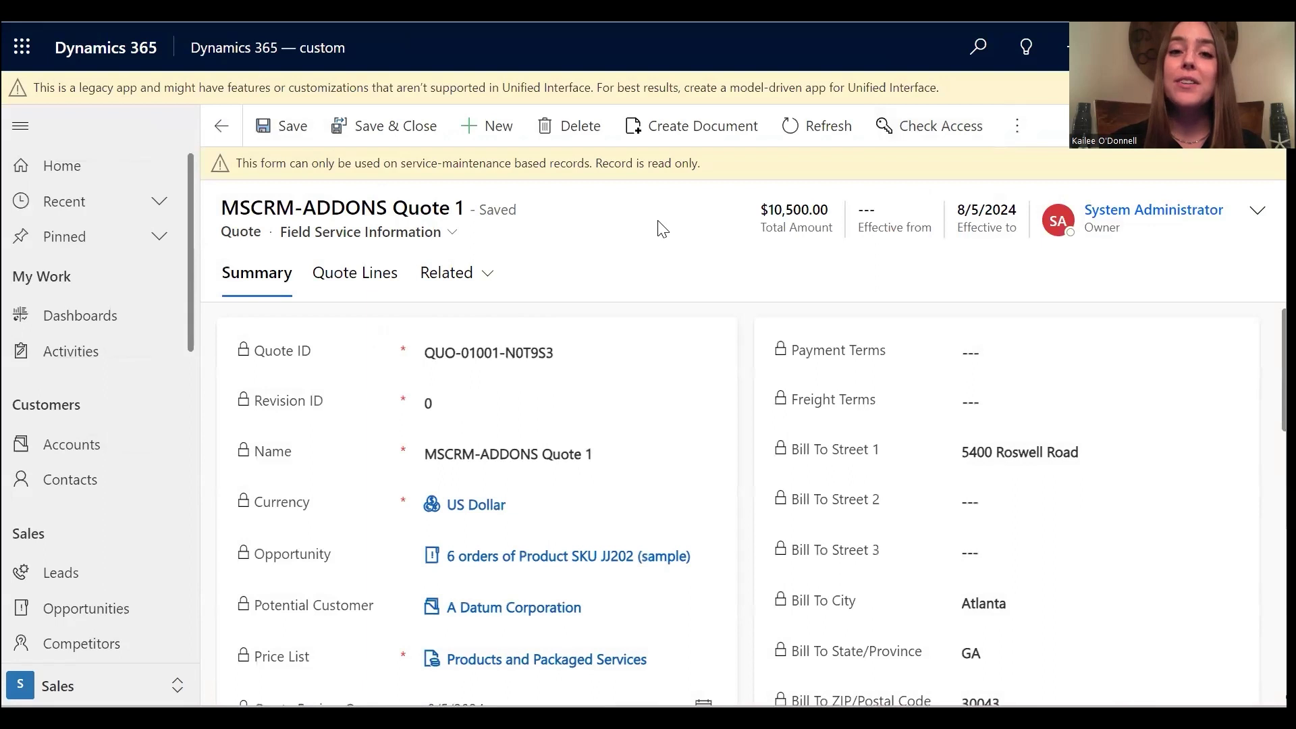